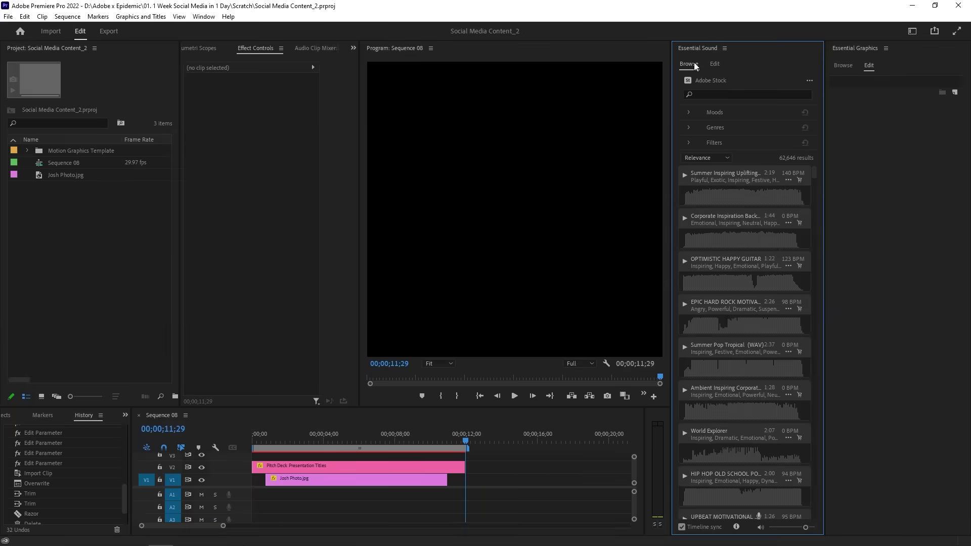
Filter the stock music to Epidemic Sound tracks and play back the two overlapping clips
click(605, 318)
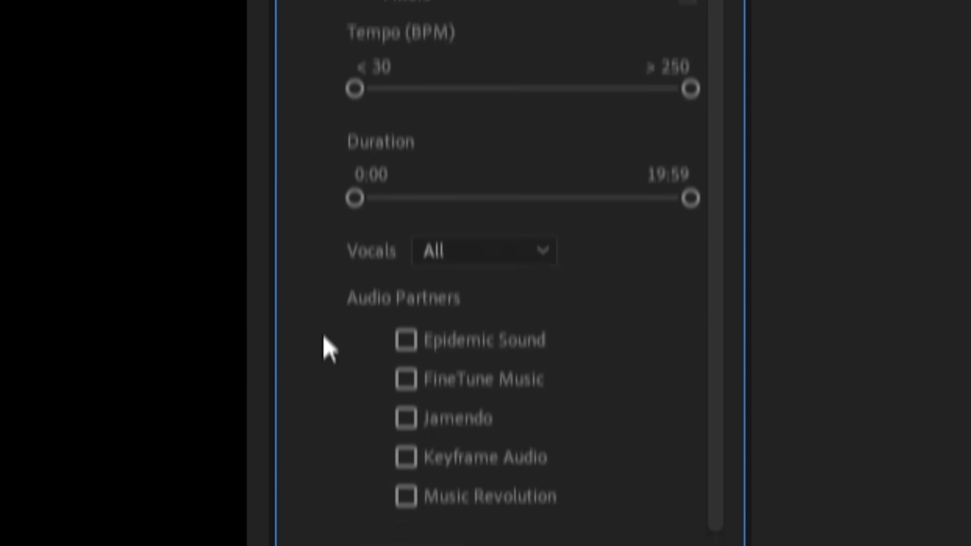
click(406, 505)
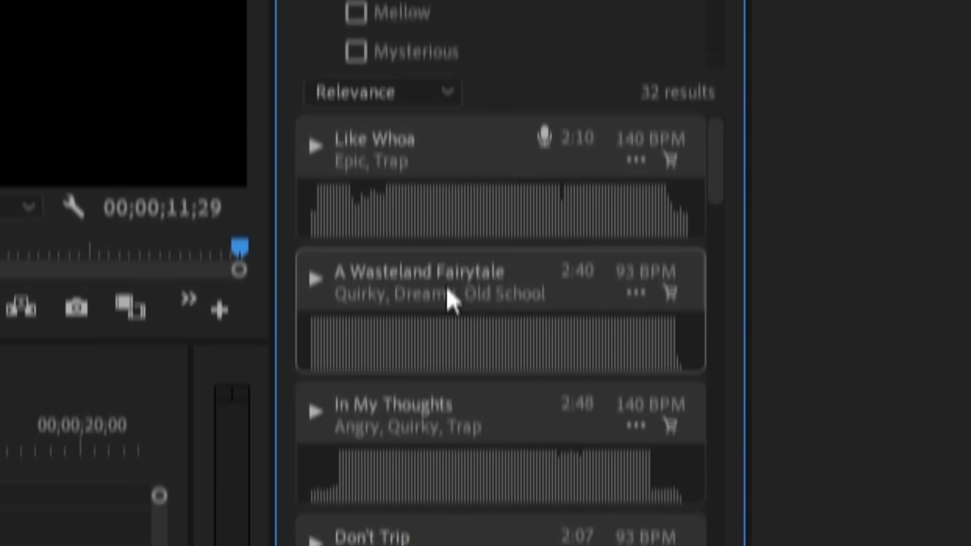
scroll(446, 287, down, 1)
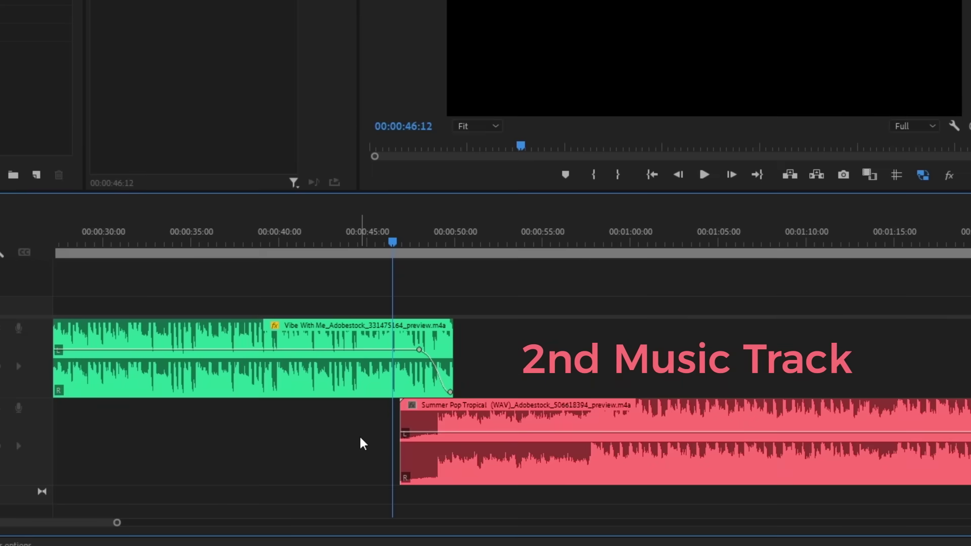
key(space)
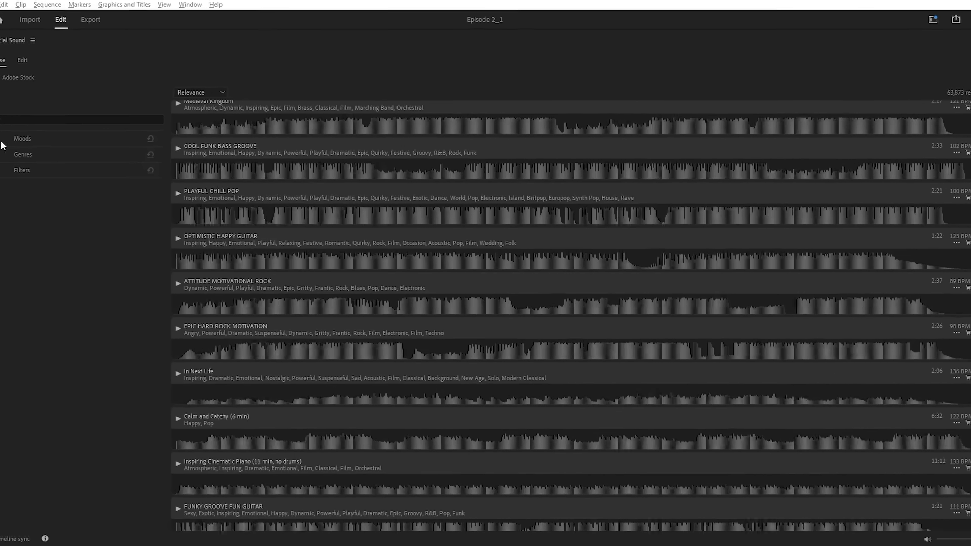
Look through the Mood and Genre category lists, then reveal the tempo, duration and vocals filters
click(2, 142)
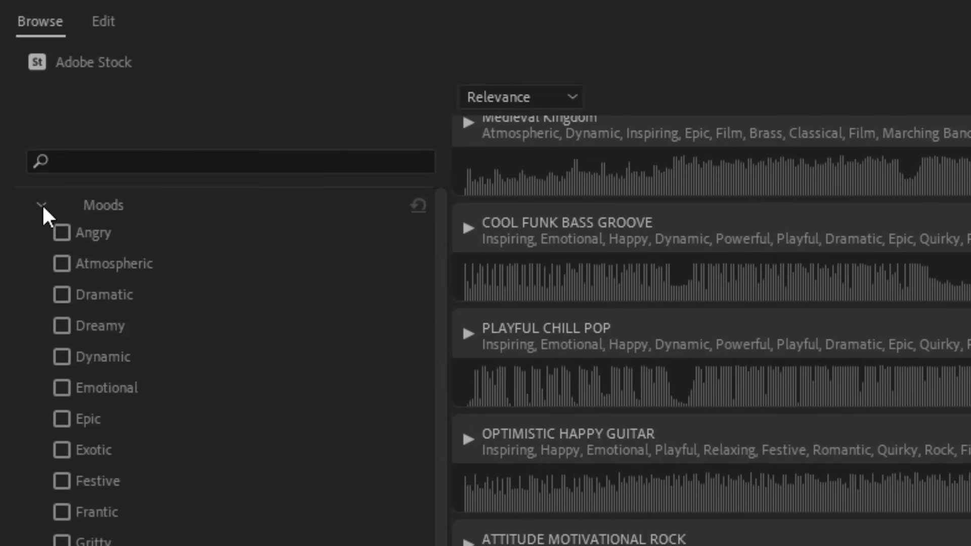
click(1, 143)
click(1, 154)
click(1, 157)
click(40, 256)
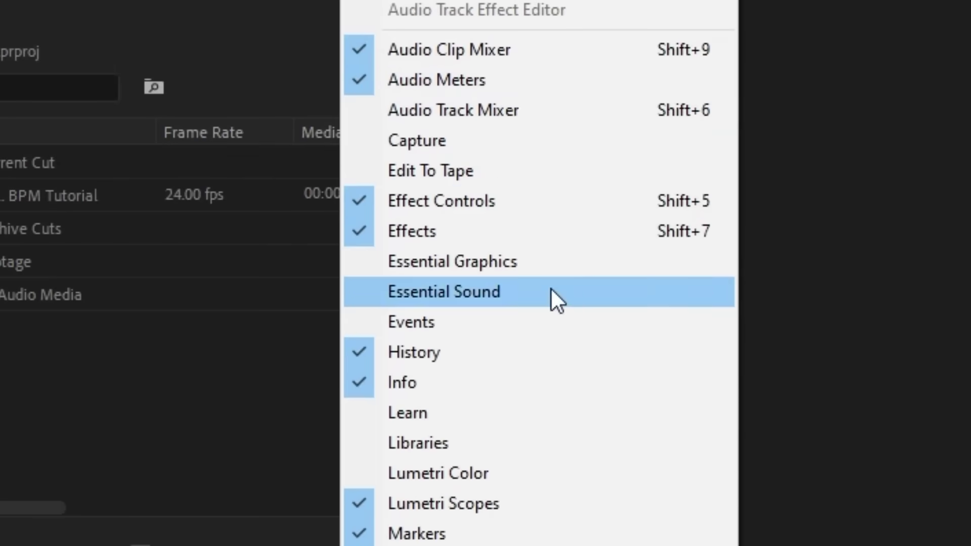
Reopen Essential Sound browsing Adobe Stock music with the tempo, duration and vocals filters expanded
click(550, 291)
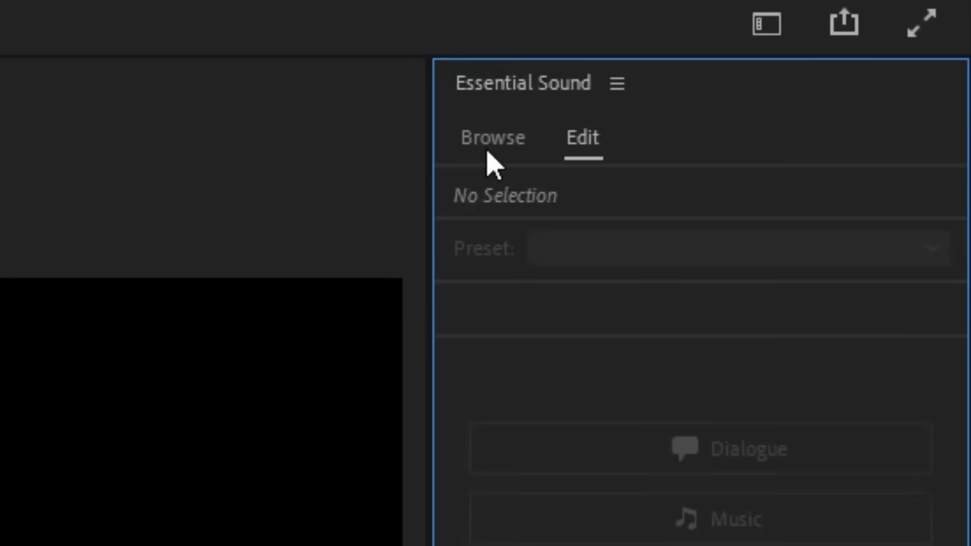
click(834, 67)
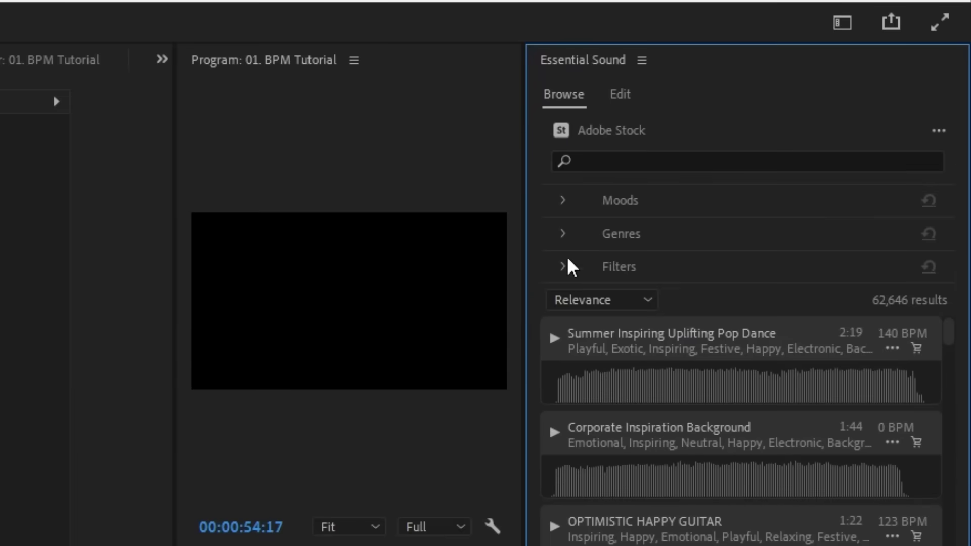
click(565, 257)
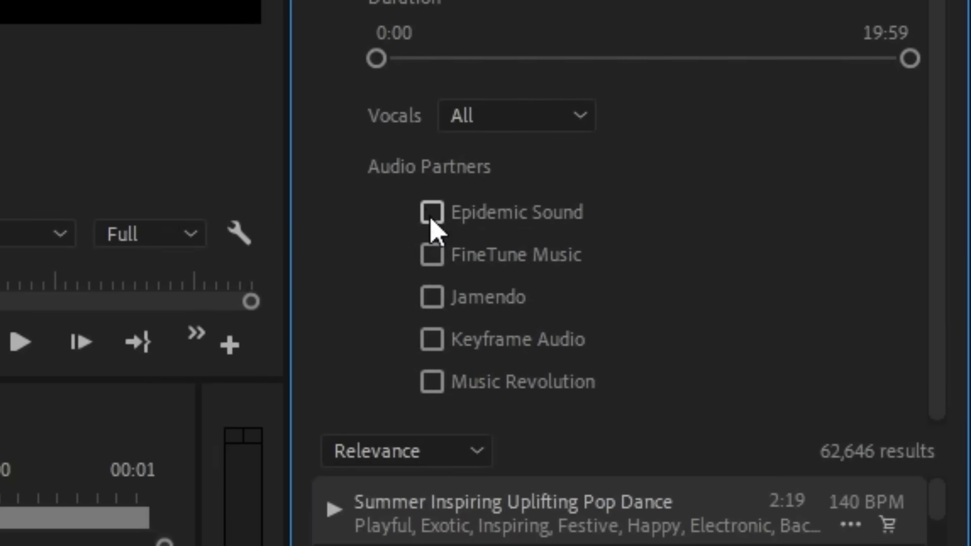
Limit results to Epidemic Sound at 105 BPM, then delete the Summer Pop Tropical clip
click(432, 213)
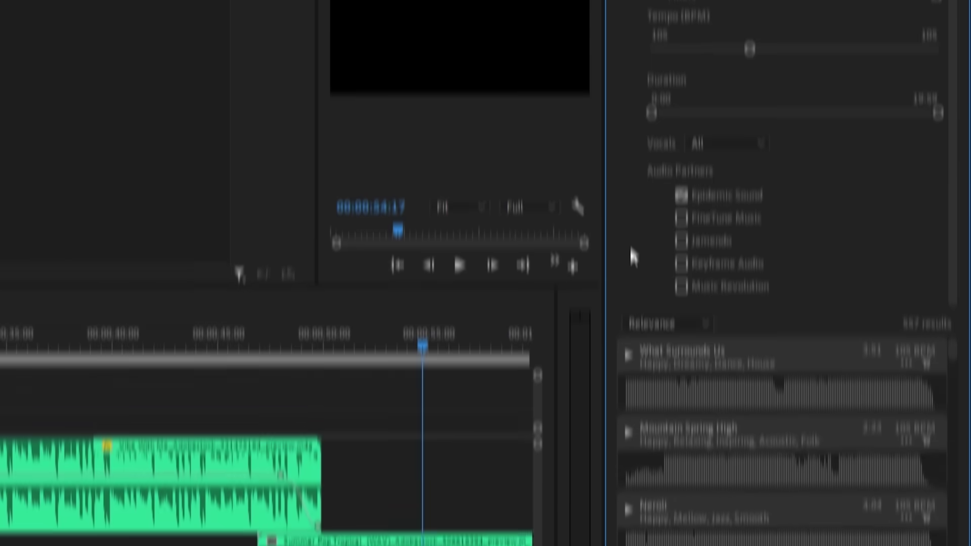
scroll(688, 263, down, 4)
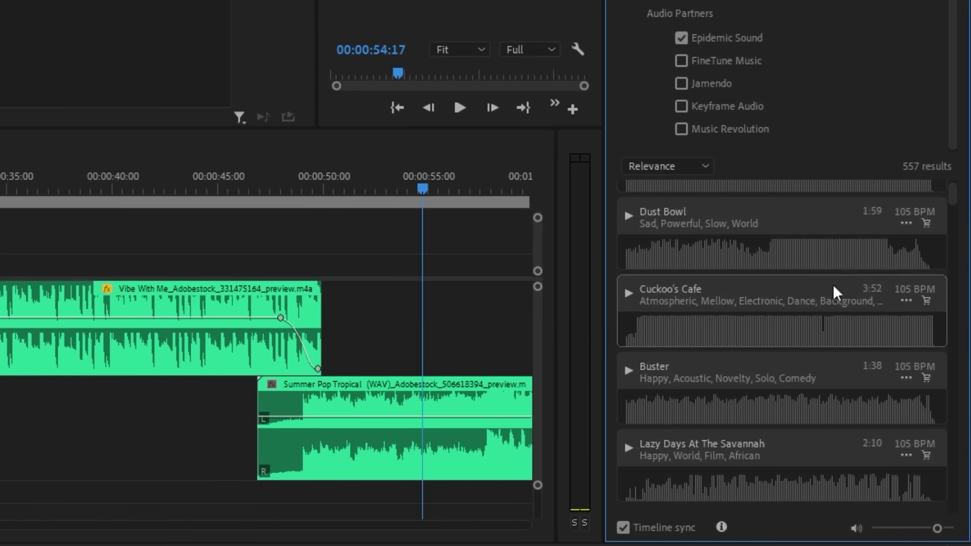
click(439, 402)
key(Delete)
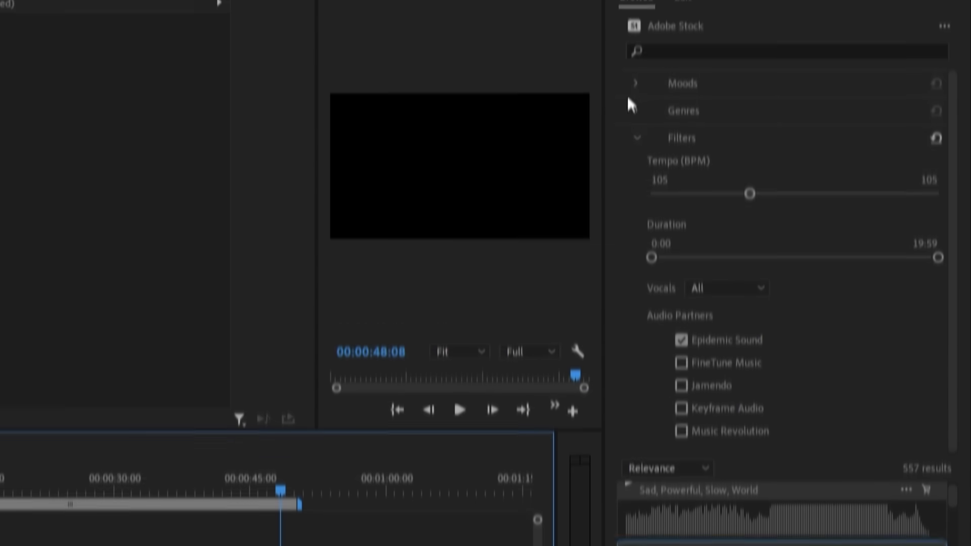
Scroll through the Moods and Genres category lists, then collapse both to reveal the 105 BPM results
click(637, 124)
scroll(675, 286, down, 10)
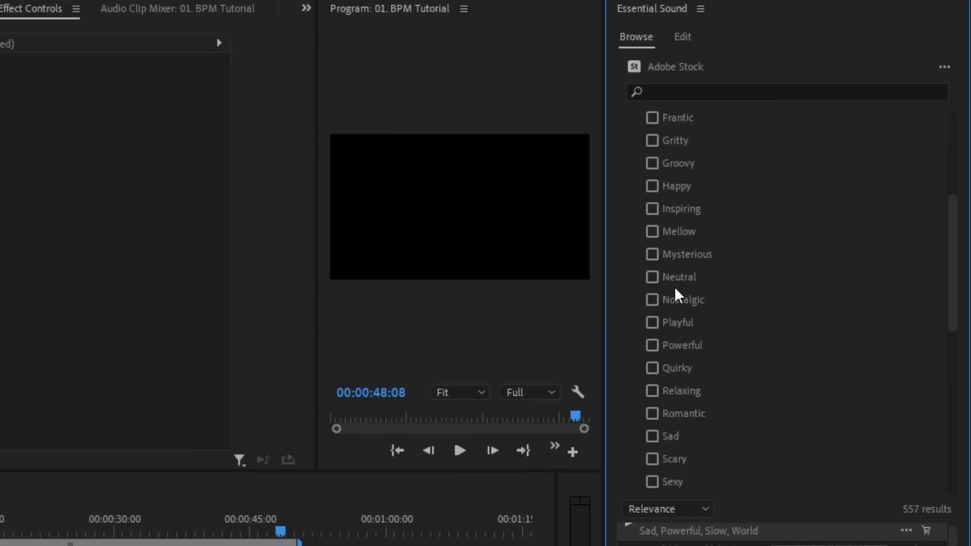
scroll(686, 301, up, 8)
click(638, 124)
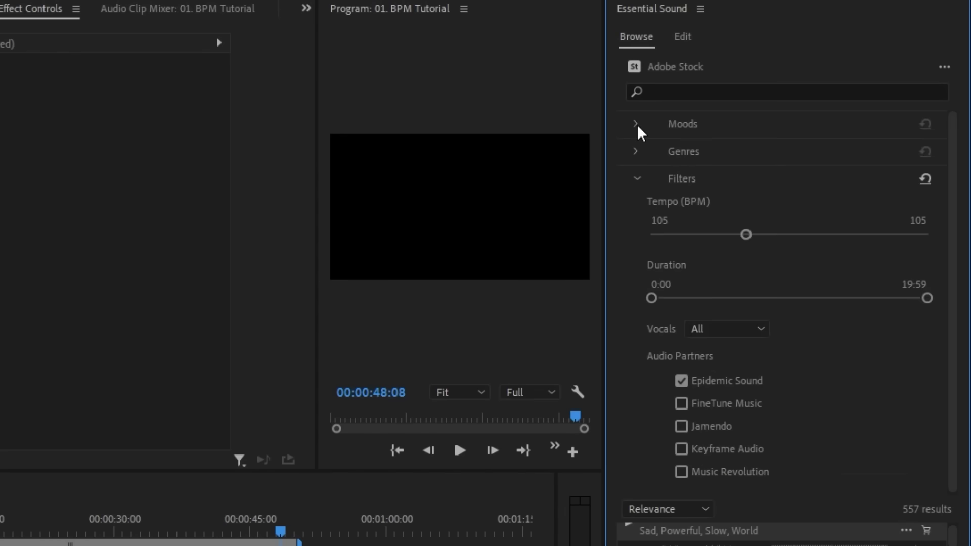
click(637, 152)
scroll(758, 230, down, 10)
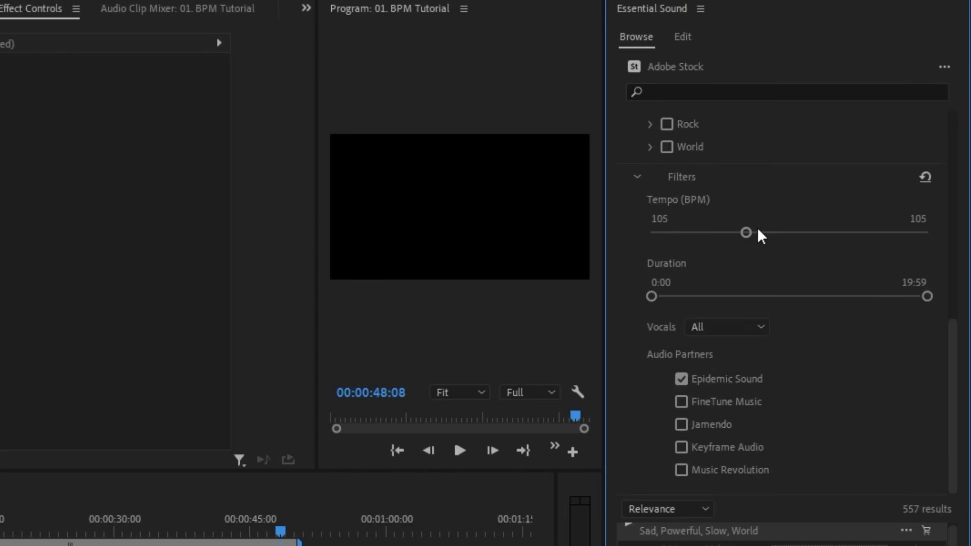
scroll(759, 234, up, 10)
click(636, 151)
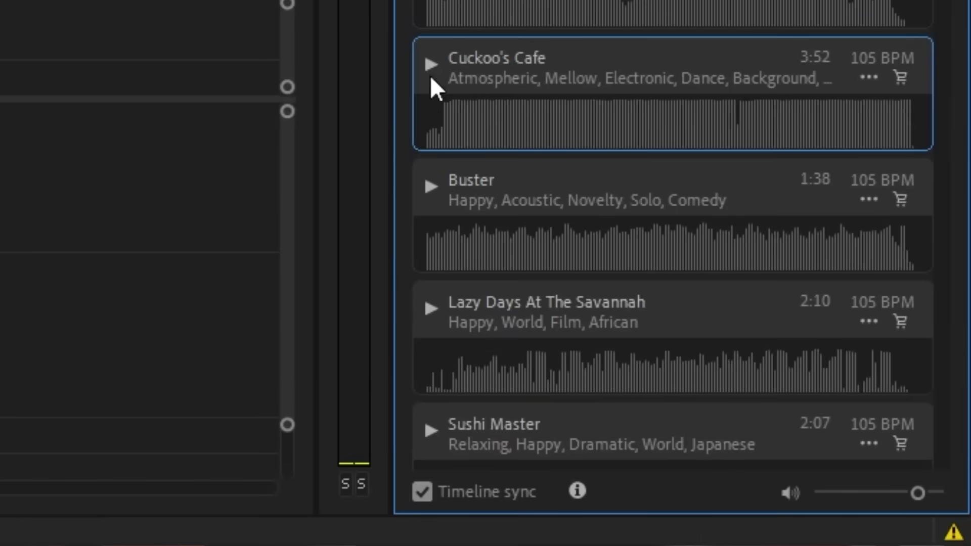
Preview Cuckoo's Cafe, drop it on Audio 2 after Vibe With Me, and zoom the timeline out
click(430, 66)
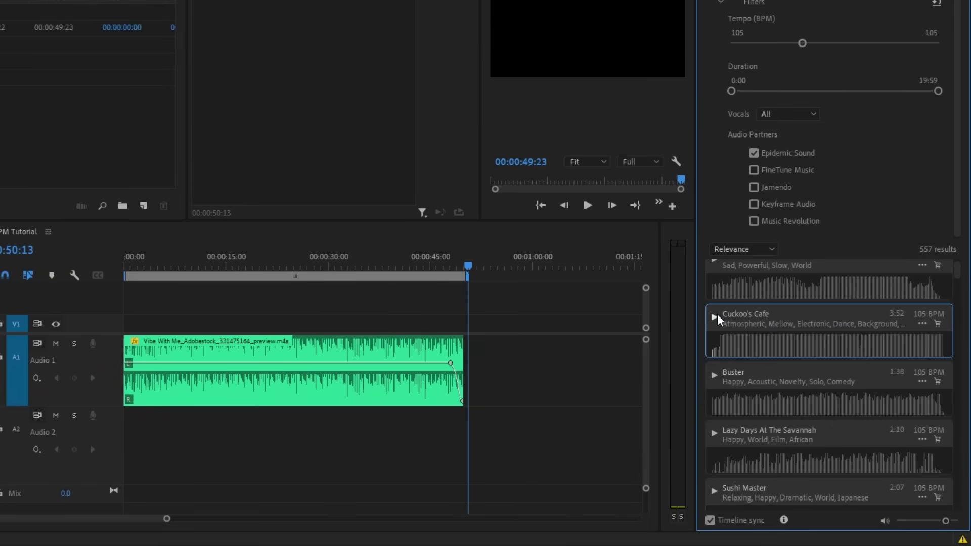
drag(516, 413, 448, 436)
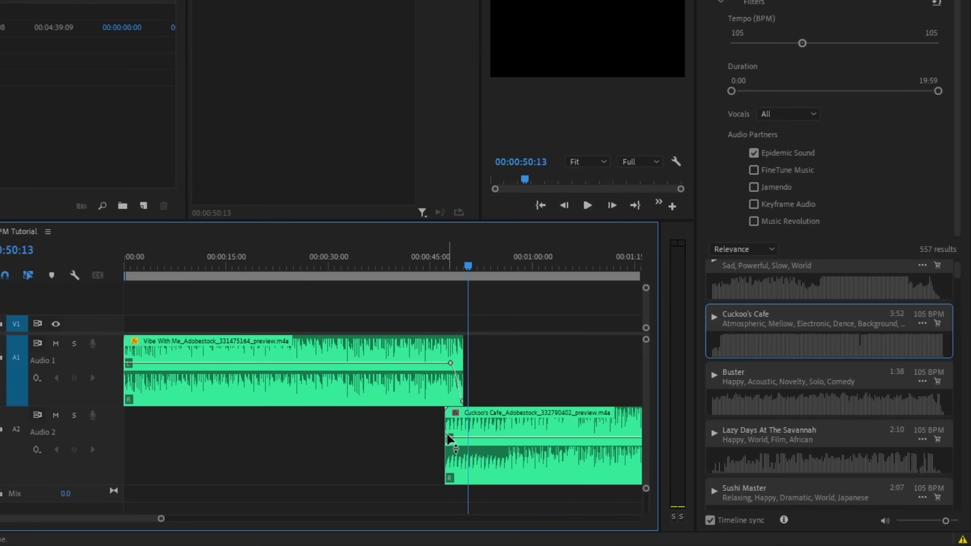
key(minus)
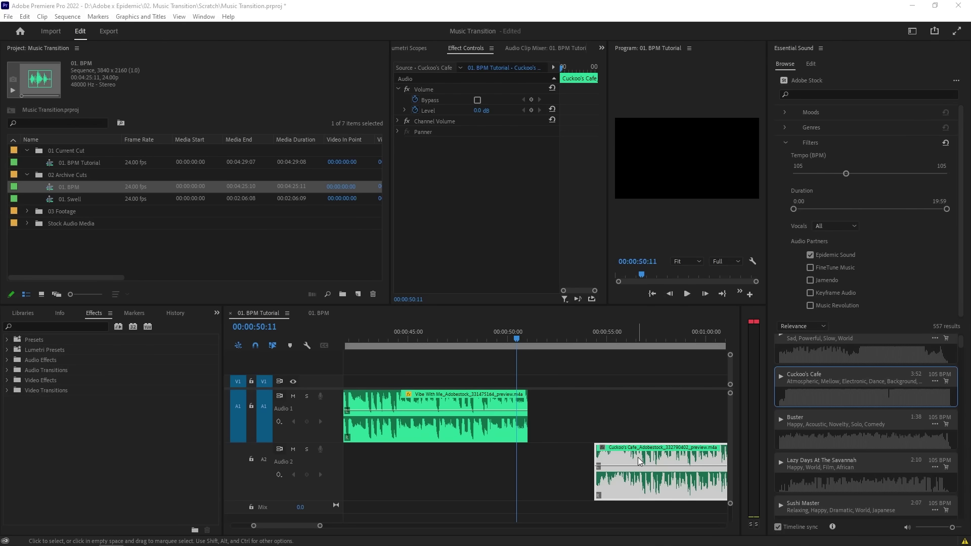
Slide Cuckoo's Cafe on A2 to start at 00:00:48:00, overlapping Vibe With Me
drag(639, 460, 543, 461)
key(=)
key(=)
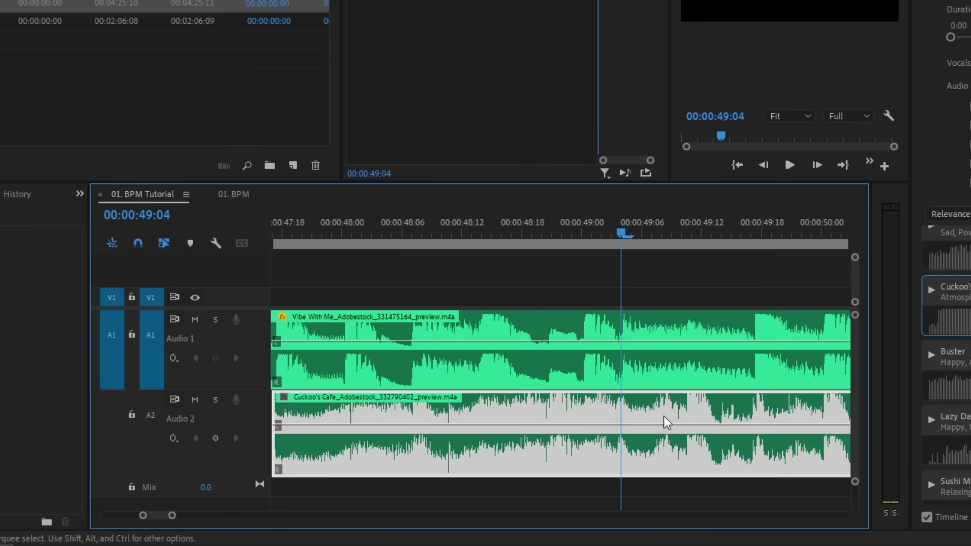
drag(666, 422, 610, 420)
key(minus)
Play the overlap and scrub the playhead to the transition near 00:00:49:02
scroll(610, 420, down, 1)
key(space)
key(=)
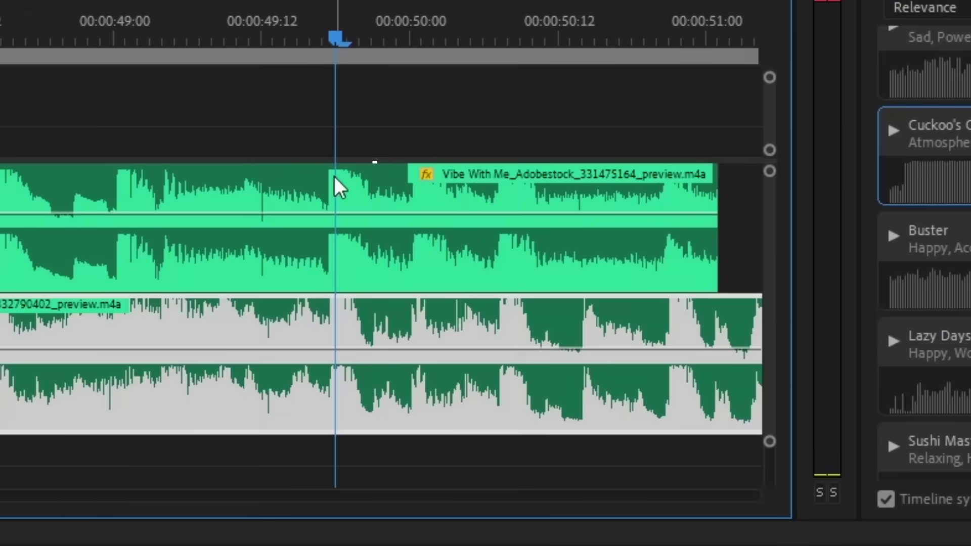
click(611, 231)
drag(417, 45, 495, 71)
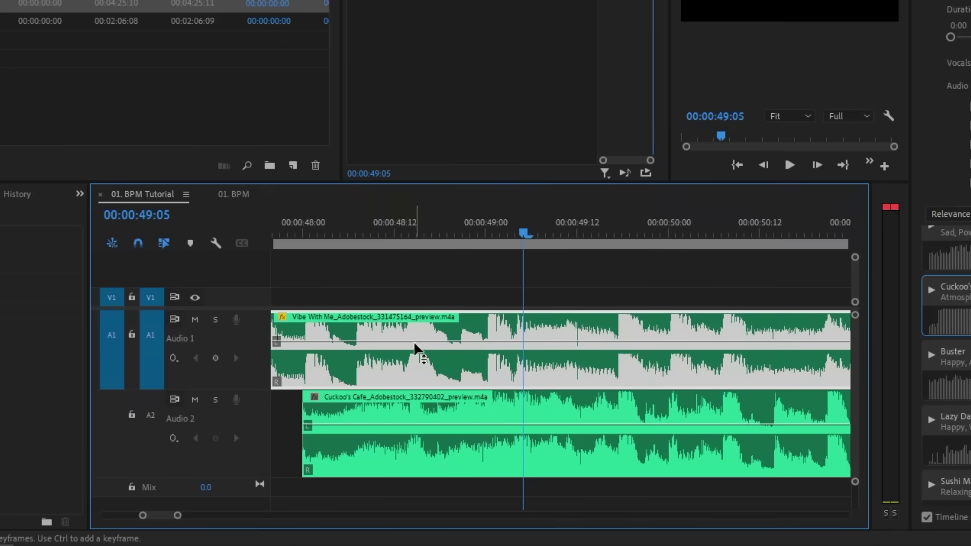
drag(489, 235, 510, 235)
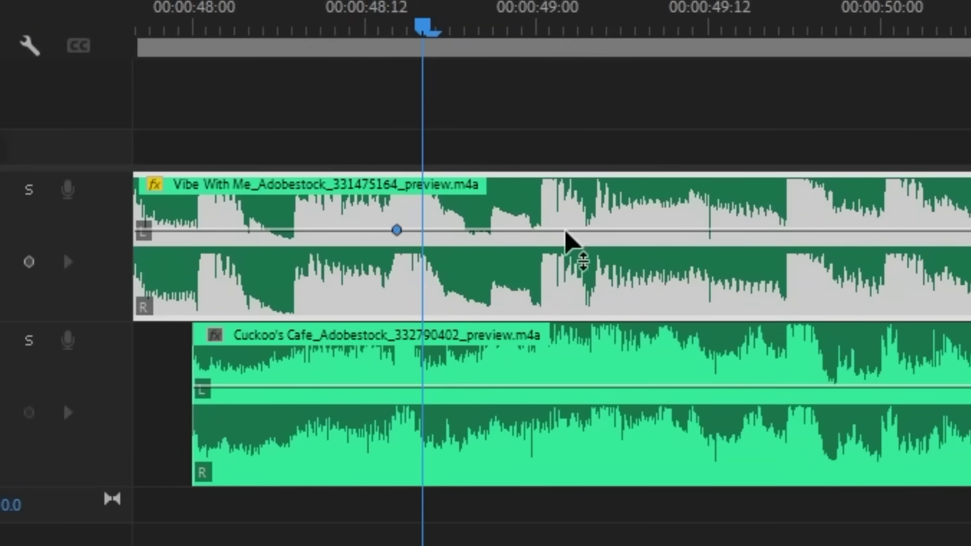
Keyframe Vibe With Me's volume down to -999.0 dB by 00:00:49:04 and audition the fade from 00:00:47:13
ctrl+click(597, 230)
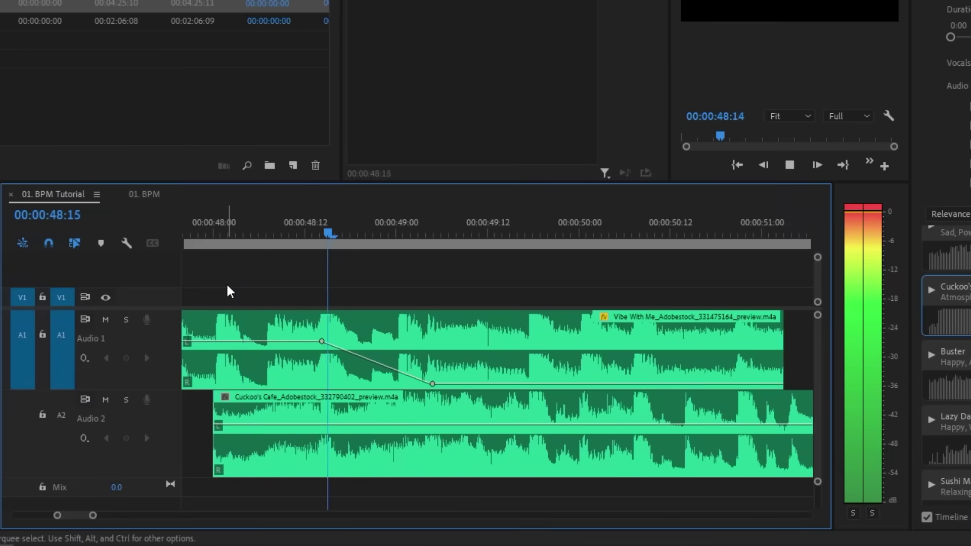
click(314, 231)
key(space)
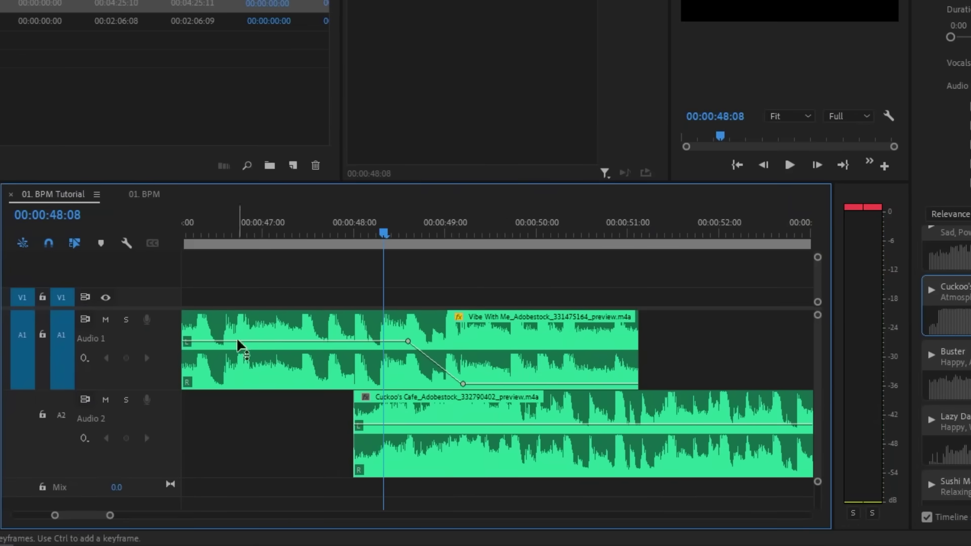
key(space)
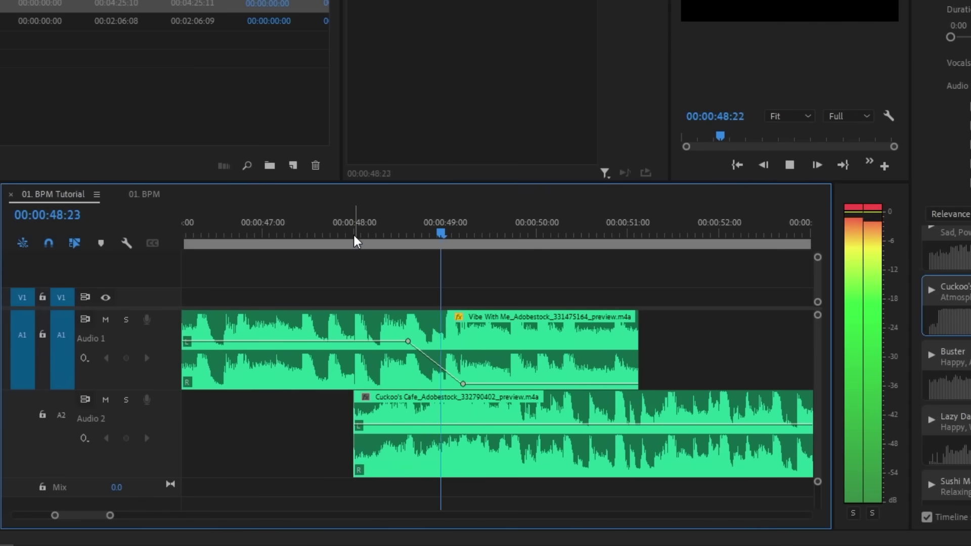
key(space)
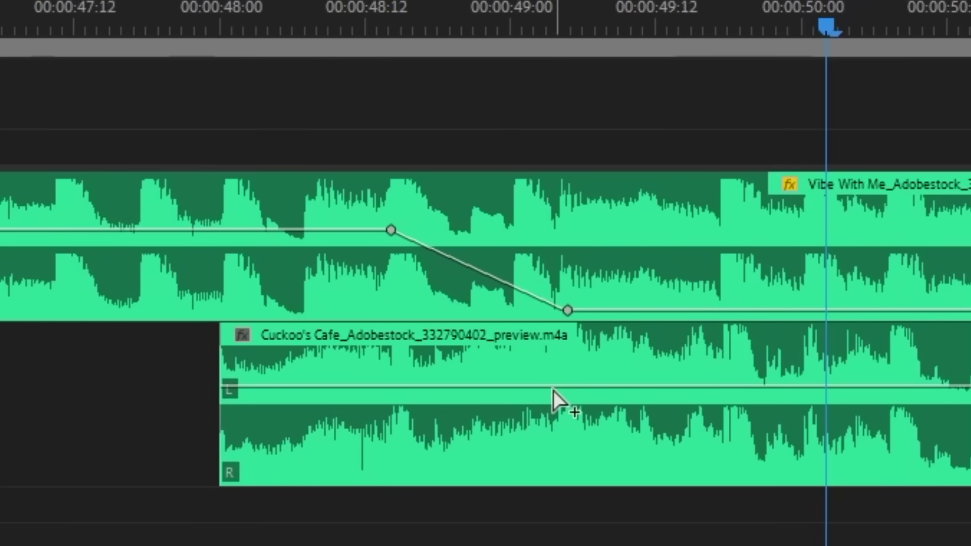
Add two volume keyframes on Cuckoo's Cafe, pull the first to silence, and play the crossfade
click(547, 387)
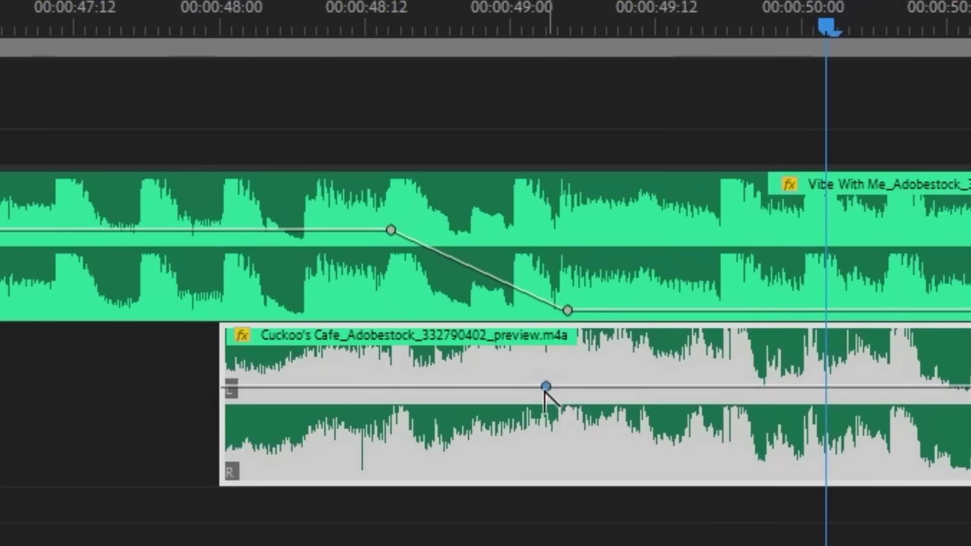
click(362, 387)
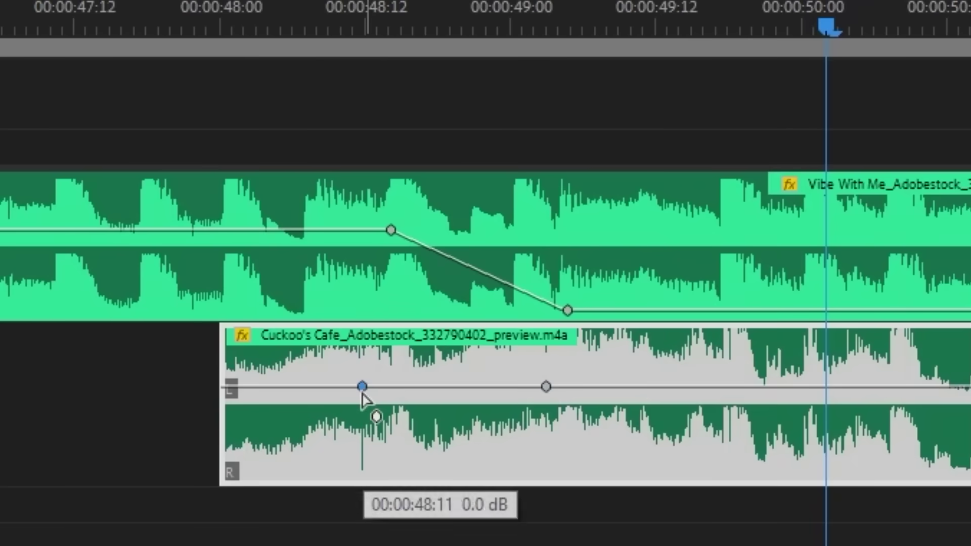
drag(363, 397, 340, 478)
scroll(357, 156, down, 3)
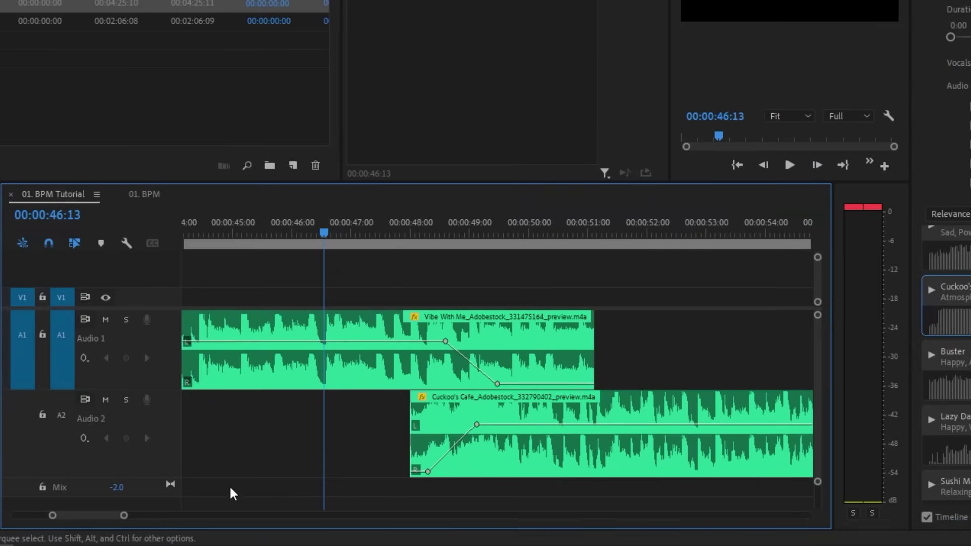
key(space)
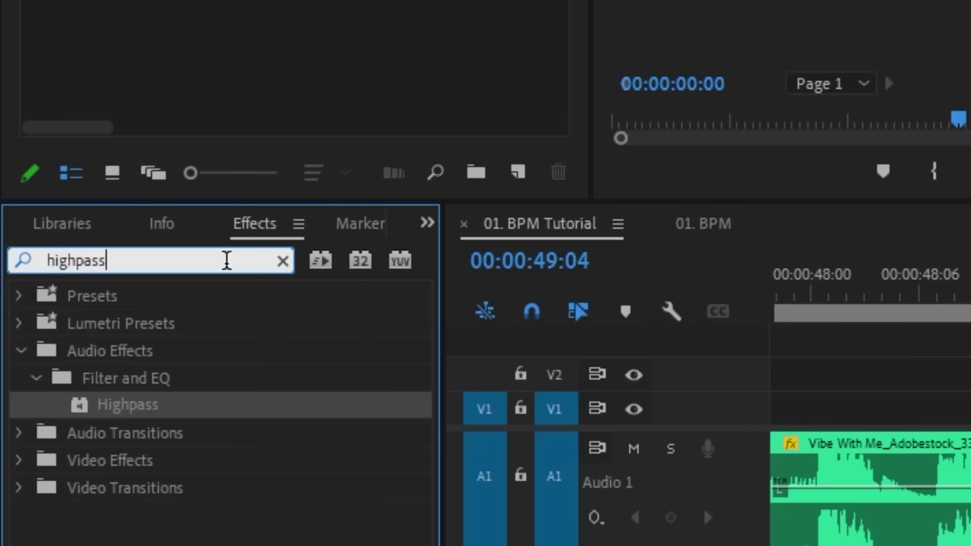
Apply Highpass to the first Cuckoo's Cafe clip, disable the other two clips, and play it alone
drag(127, 405, 551, 426)
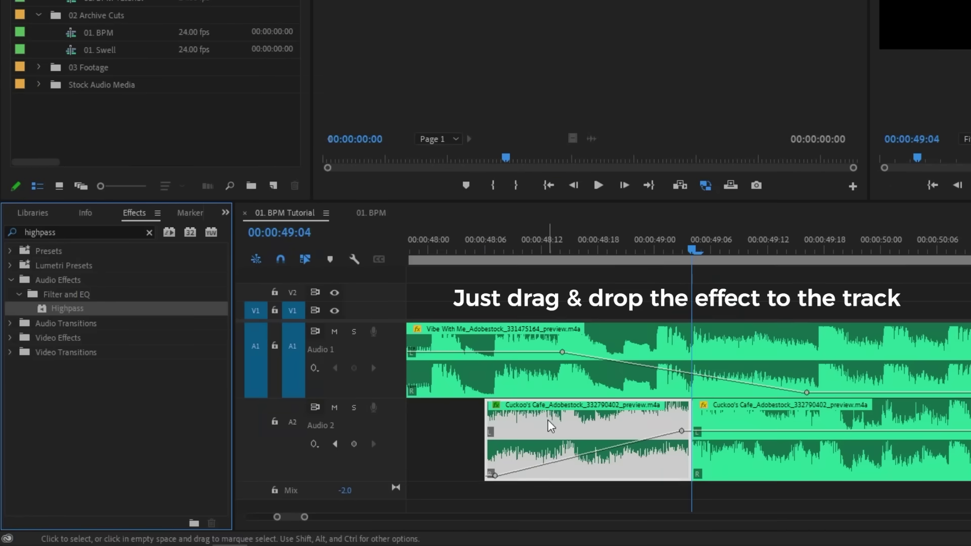
shift+click(792, 425)
shift+click(790, 362)
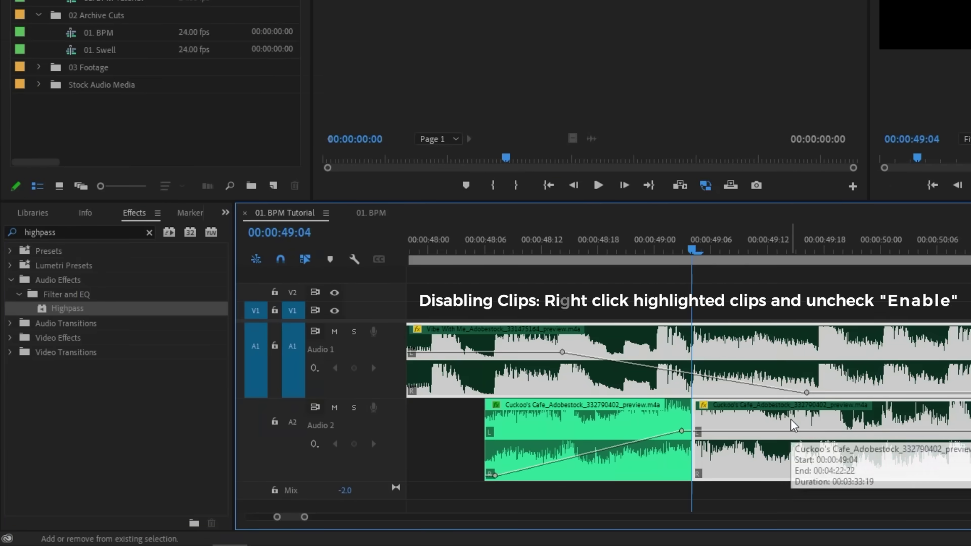
click(580, 270)
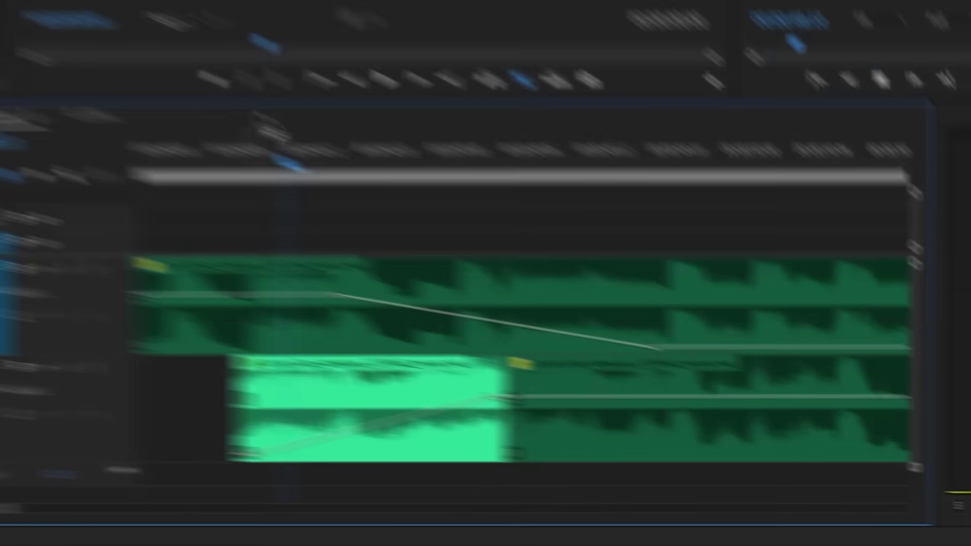
key(space)
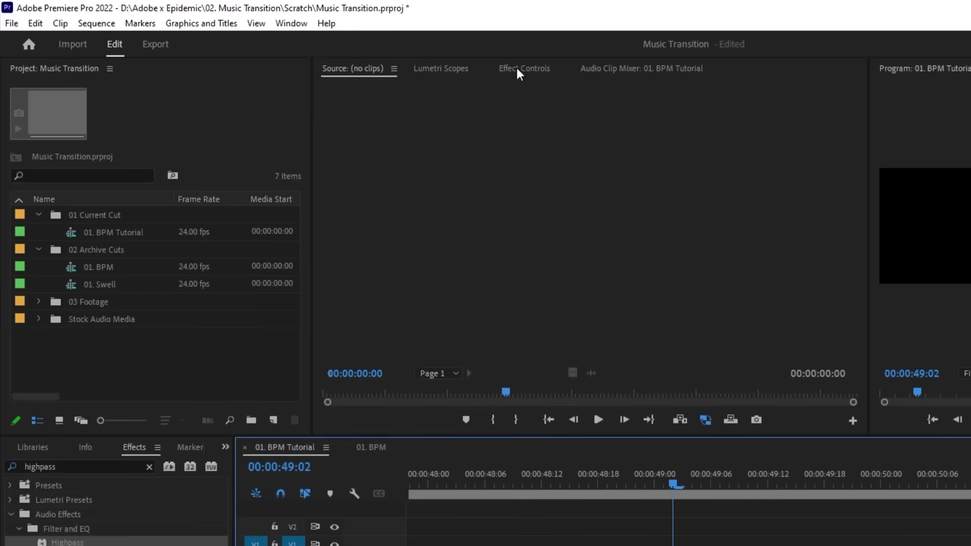
Keyframe the Highpass Cutoff from 1495 Hz, moving it earlier, and set 10 Hz at the clip end
click(518, 66)
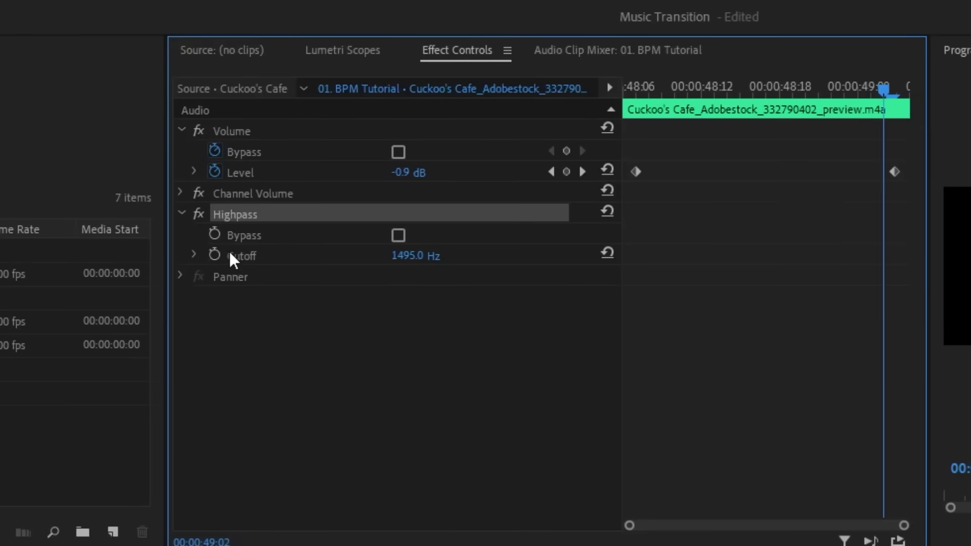
click(215, 255)
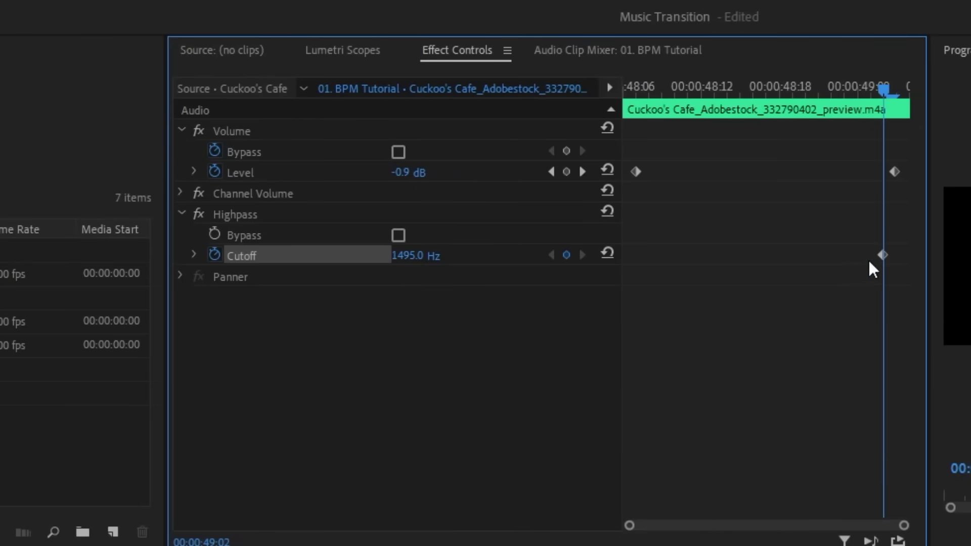
drag(804, 253, 804, 253)
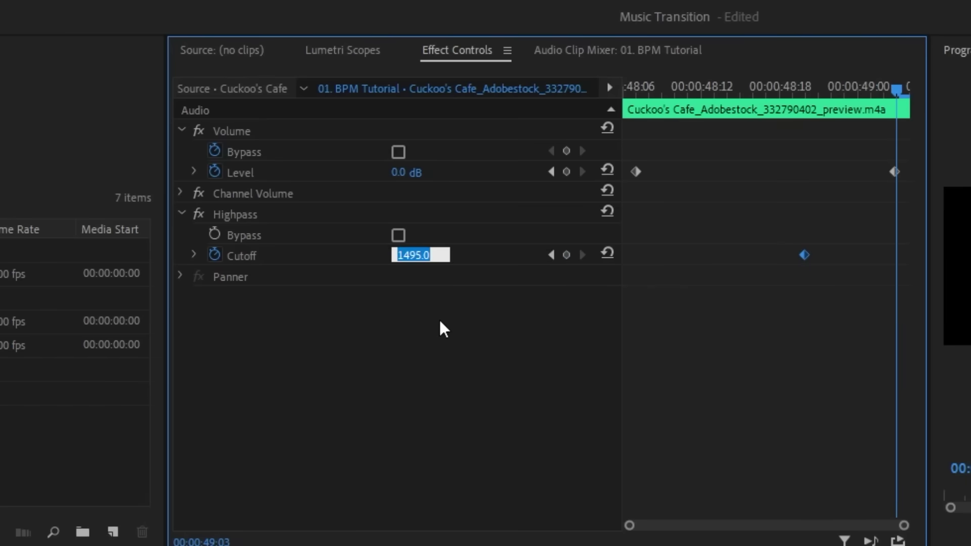
text(10)
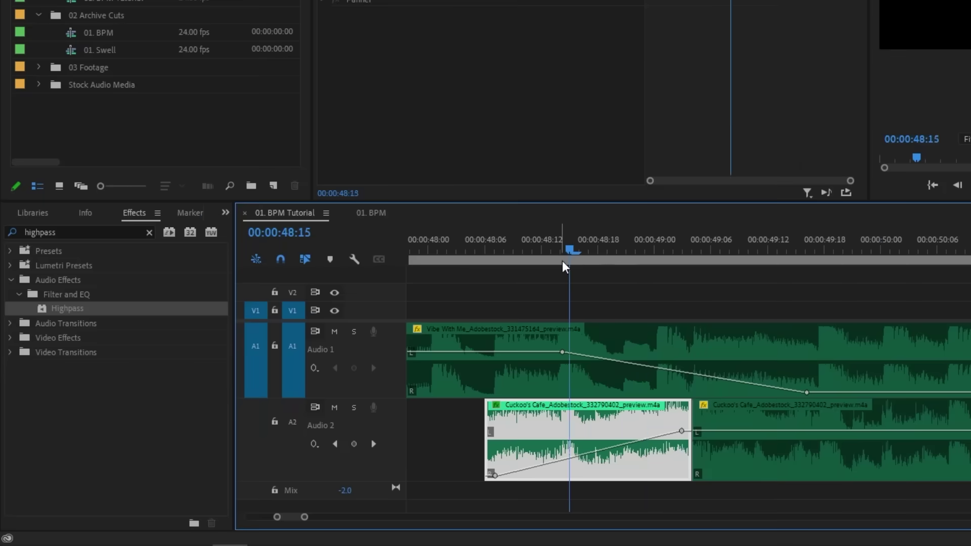
Stop playback and move the playhead from 48:10 back to 47:21, just before the transition
click(522, 251)
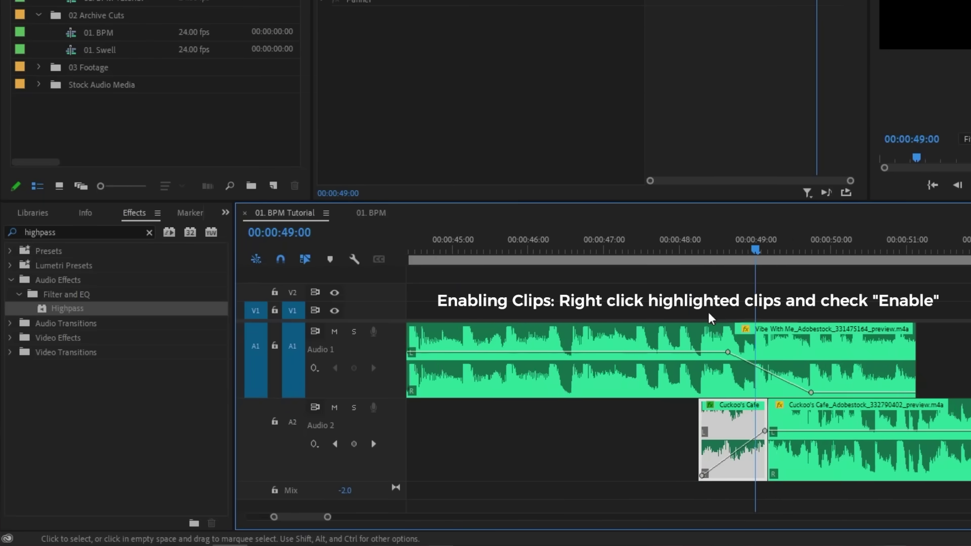
click(676, 251)
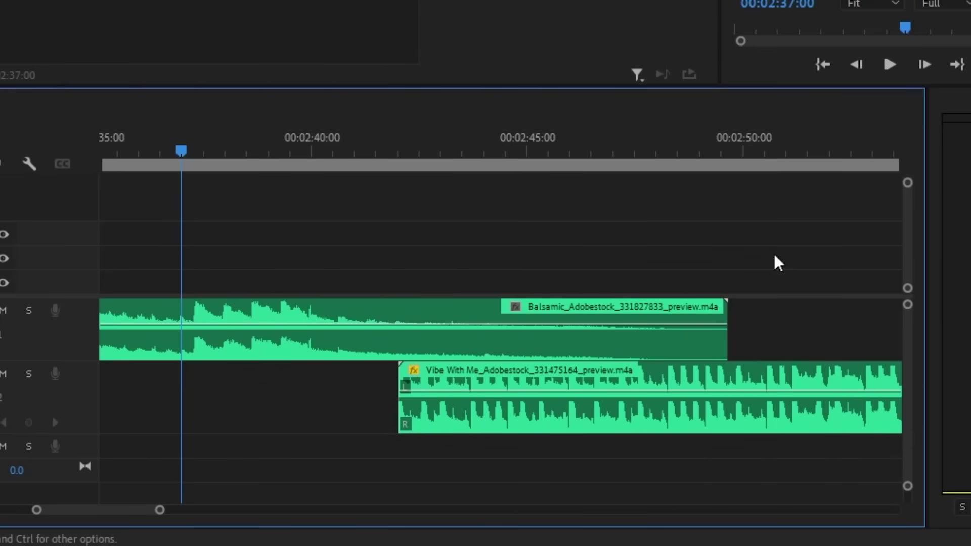
Play the Balsamic-to-Vibe With Me overlap, restarting from 2:37, then stop playback
key(space)
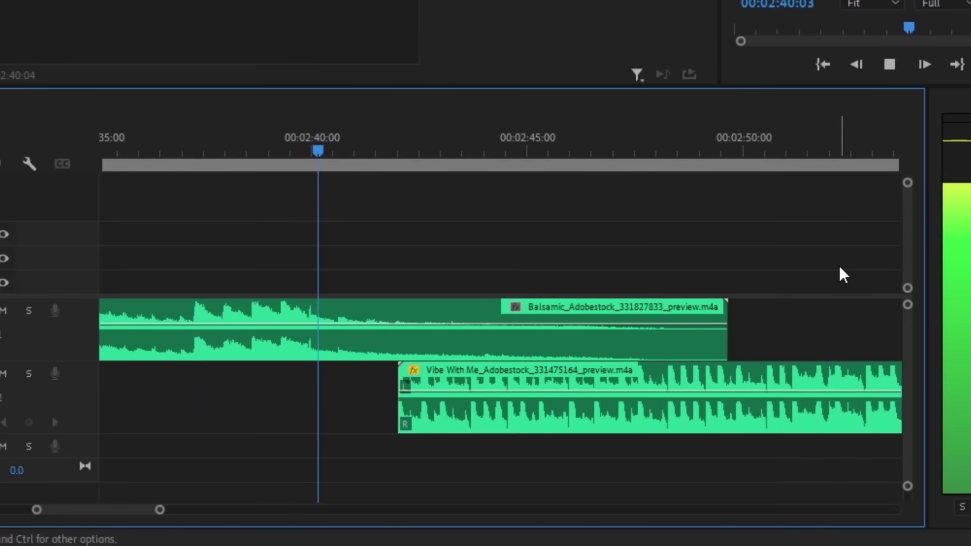
key(space)
key(space)
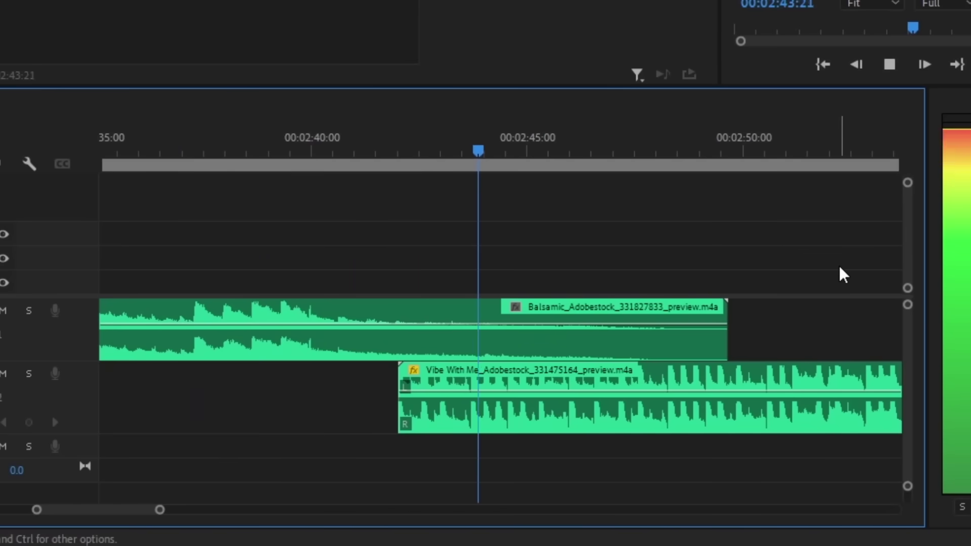
key(space)
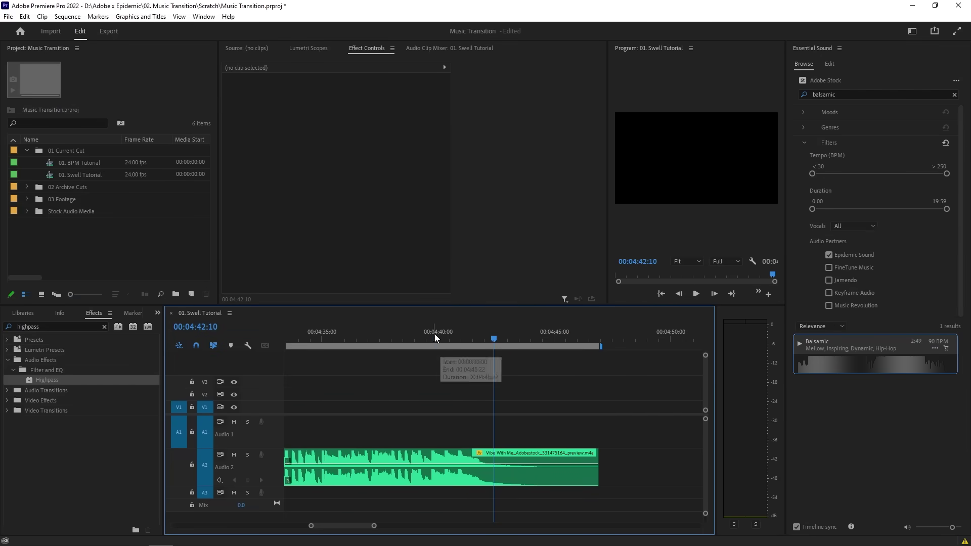
Zoom in on the Vibe With Me clip's ending and play its final swell
key(equal)
key(equal)
key(equal)
click(490, 332)
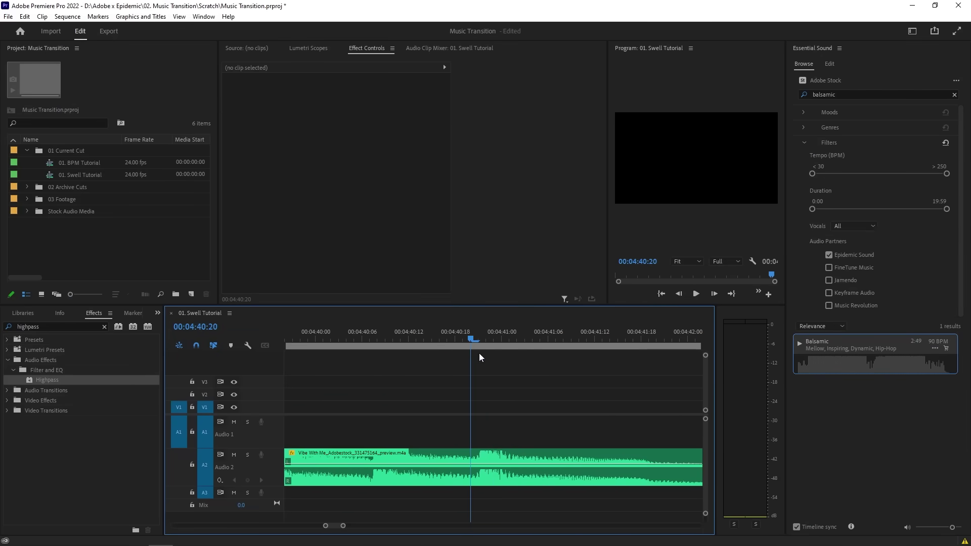
key(space)
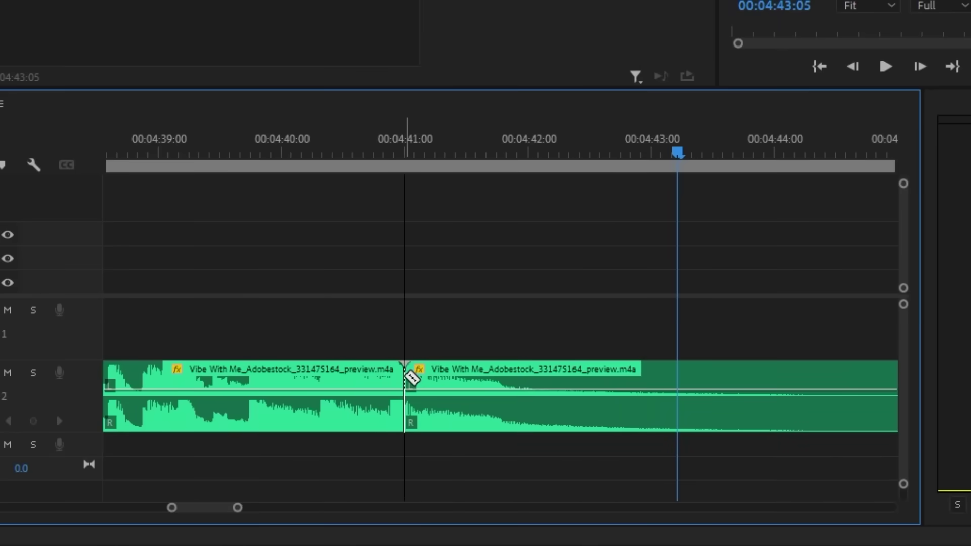
Cut out the split-off tail and place it just before the Vibe With Me clip under Balsamic
click(477, 385)
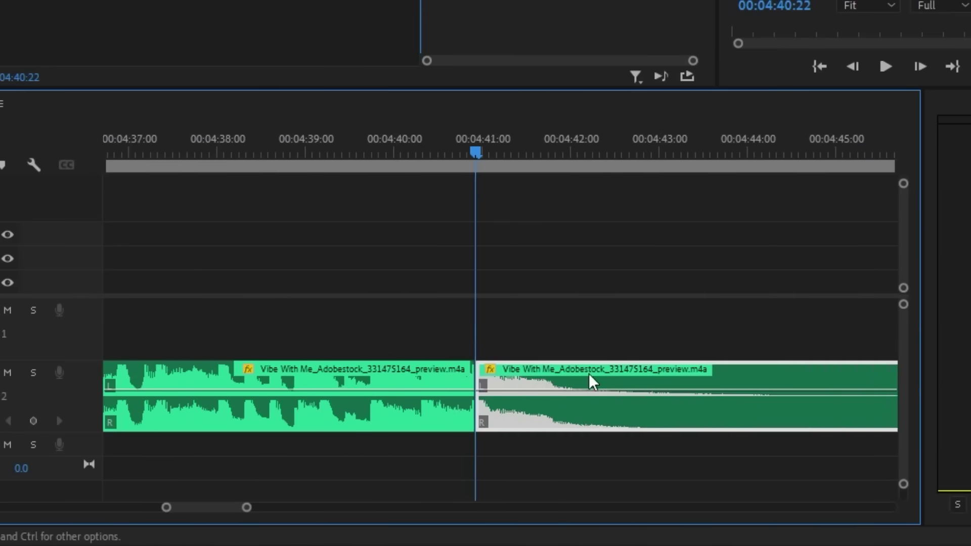
key(Delete)
key(backslash)
drag(511, 378, 164, 382)
key(equal)
key(equal)
key(equal)
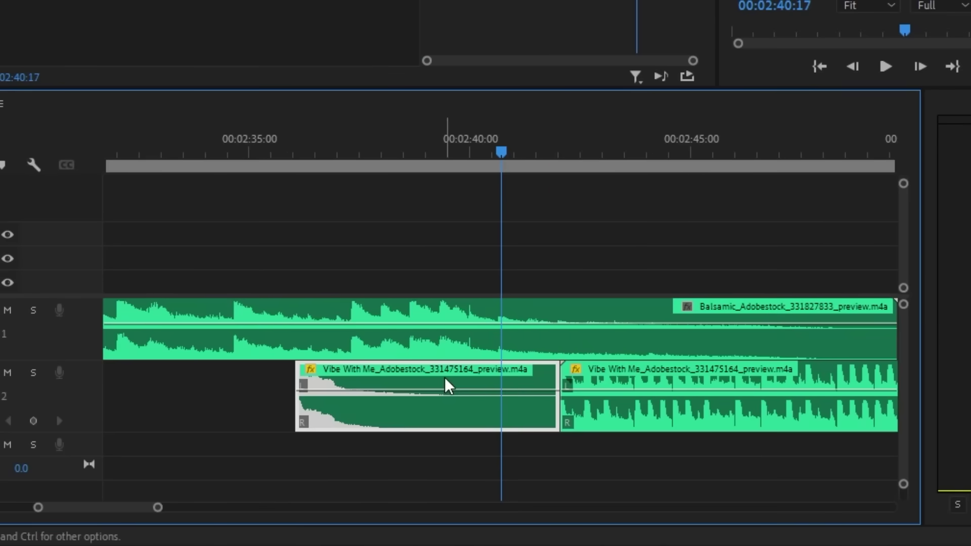
right_click(445, 378)
Reverse the 6-second tail clip to -100% speed and play its swell into the next track
click(531, 230)
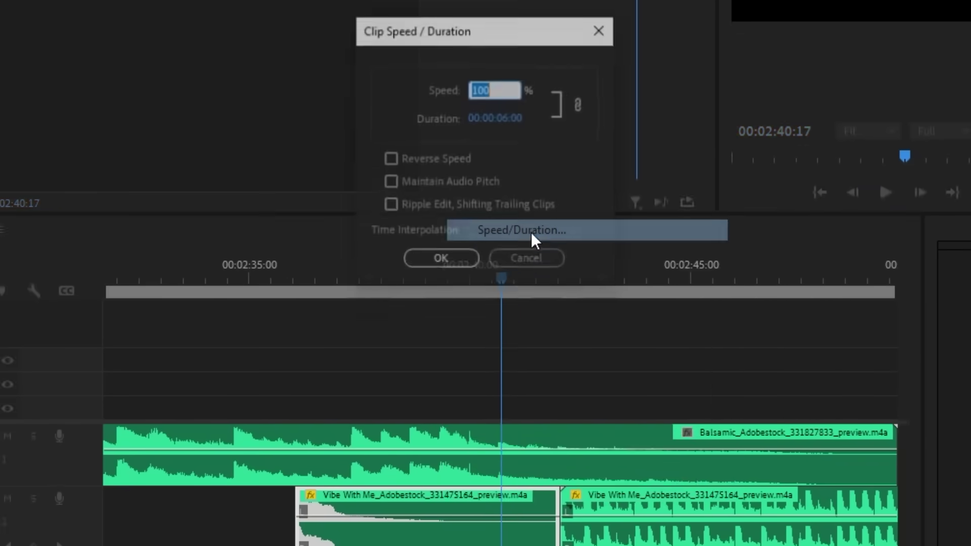
click(416, 280)
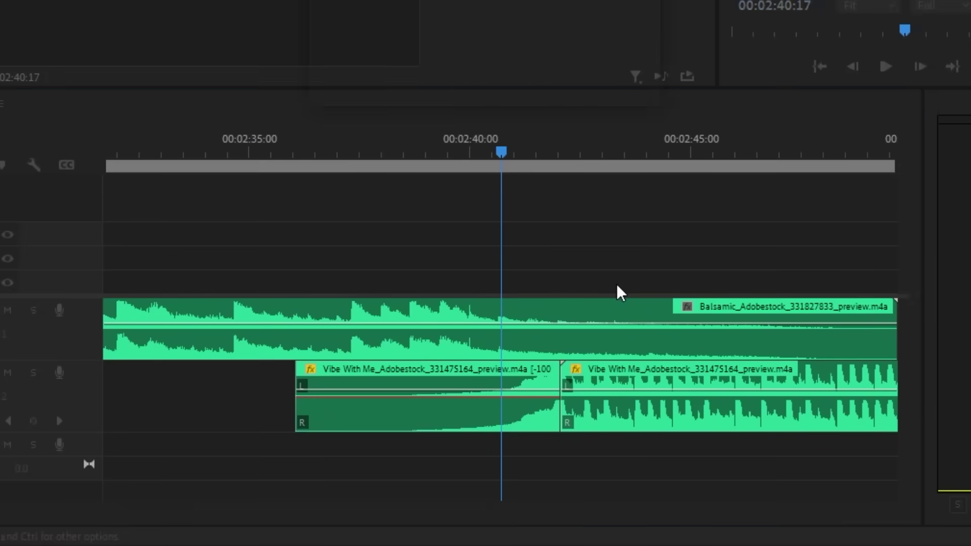
click(613, 284)
key(space)
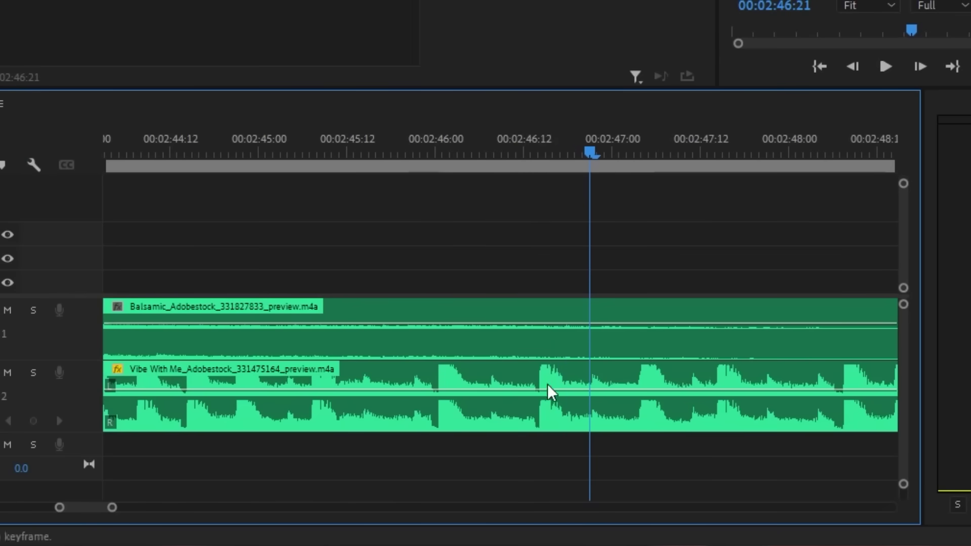
Trim the Vibe With Me clip's opening and slide it left against the reversed swell
click(537, 390)
key(Delete)
key(minus)
drag(594, 377, 251, 375)
key(equal)
Preview the join from 02:41:12, then add a Constant Power crossfade at the edit
click(364, 152)
key(space)
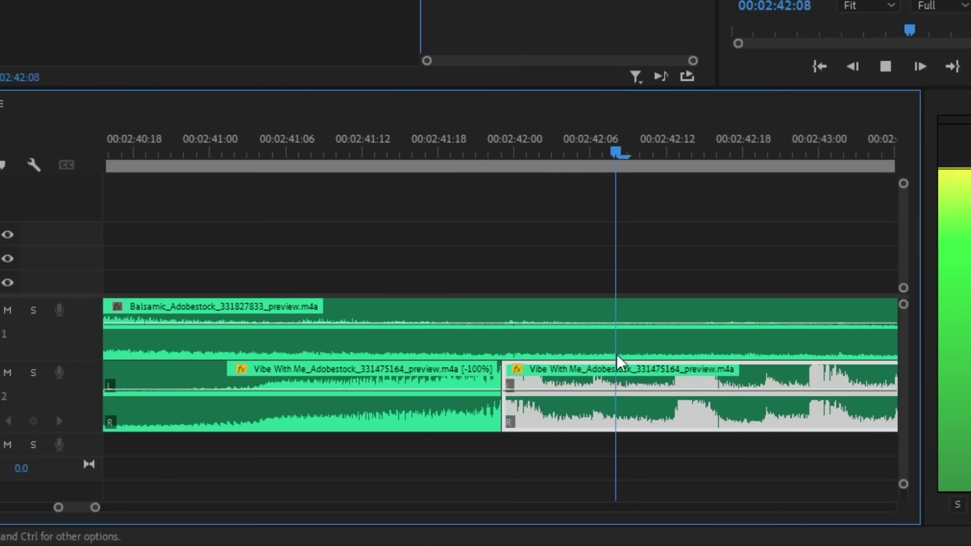
key(space)
key(minus)
click(556, 266)
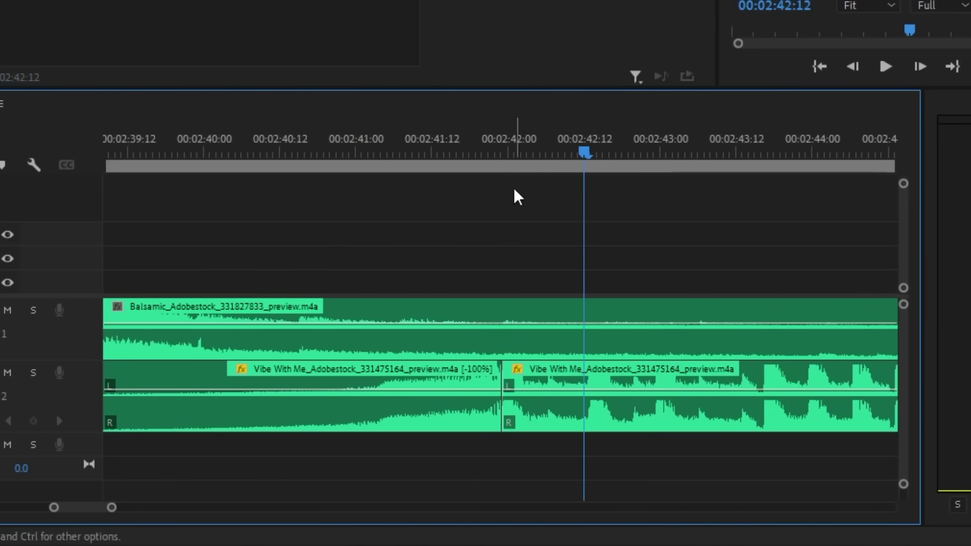
click(496, 152)
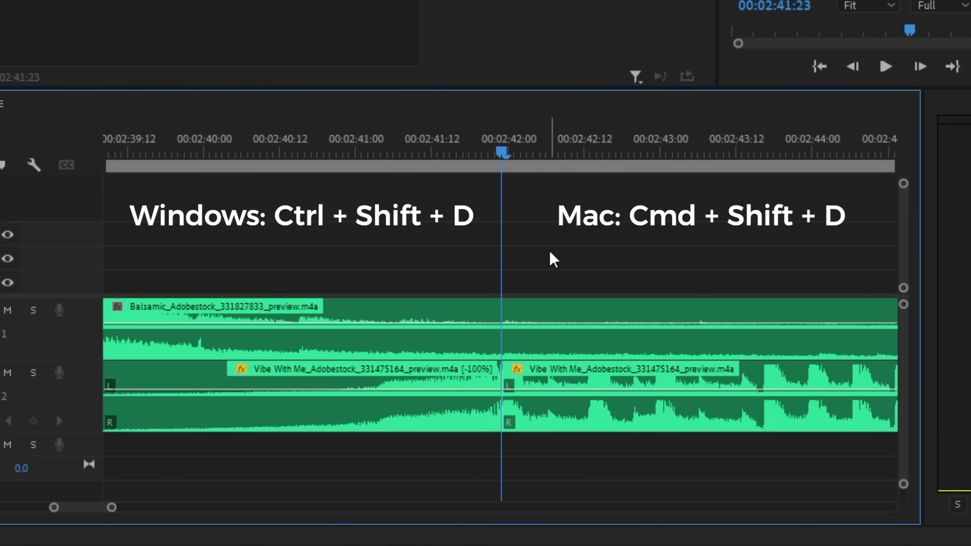
key(ctrl+shift+d)
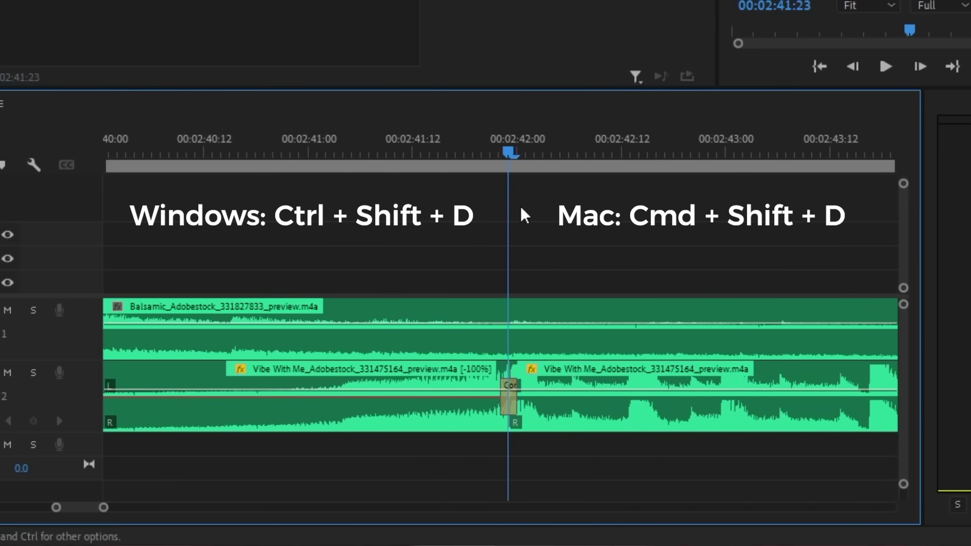